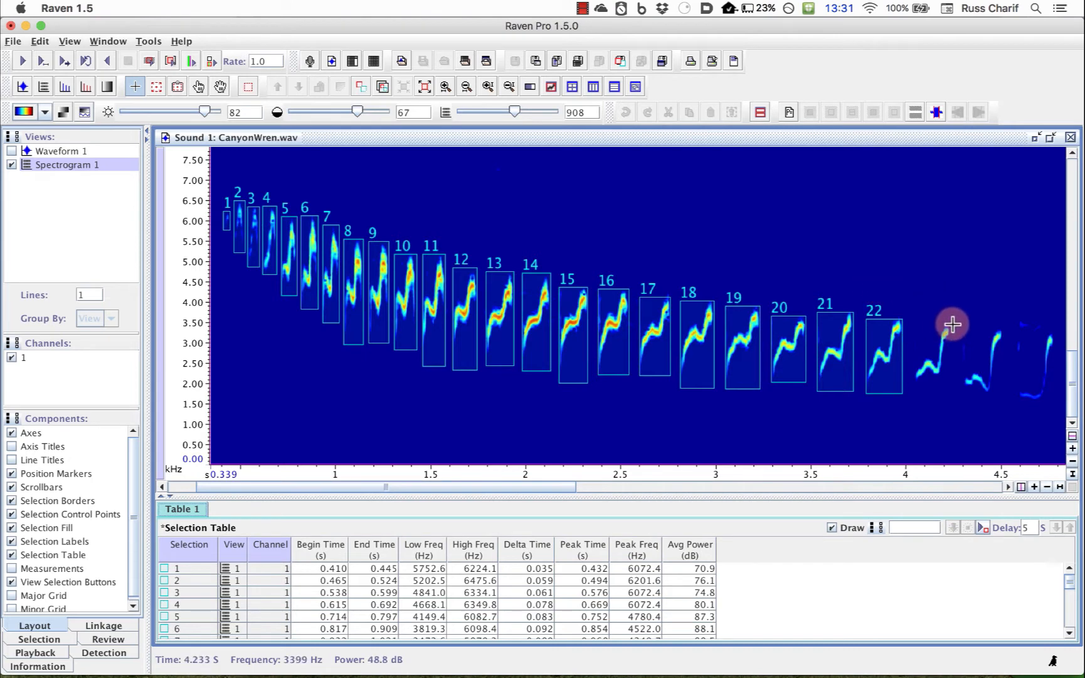
- Box the last three unmarked notes, between about 4.0 and 4.8 s, and commit each as a selection in the spectrogram
left_click_drag(955, 321, 916, 377)
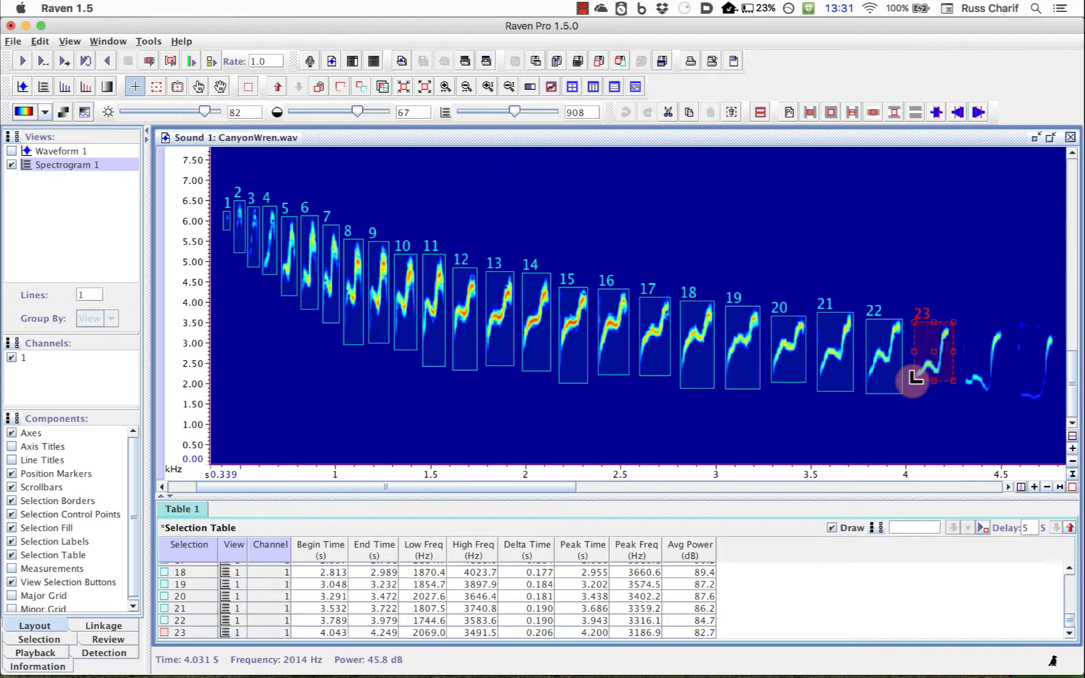
key("Return")
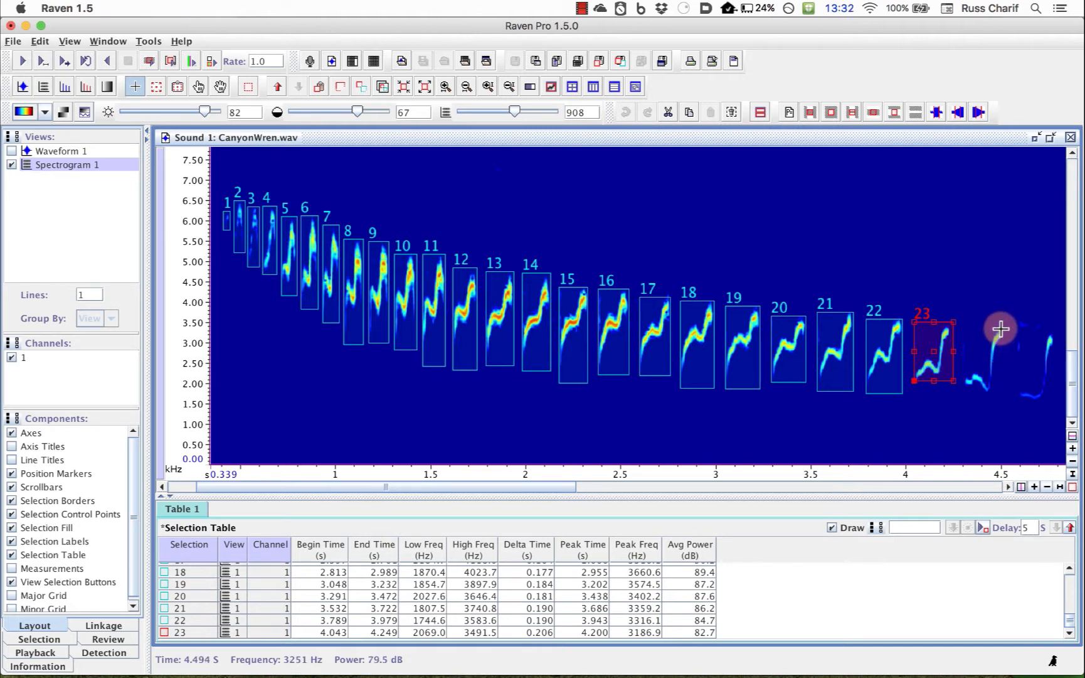
left_click_drag(1002, 327, 964, 390)
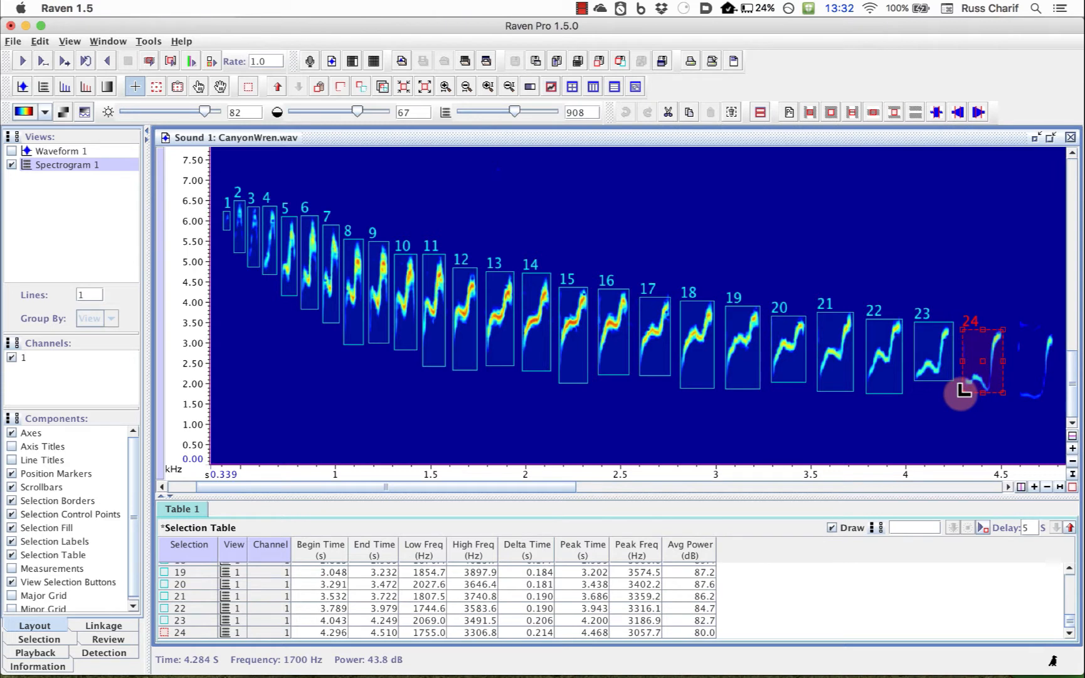
key("Return")
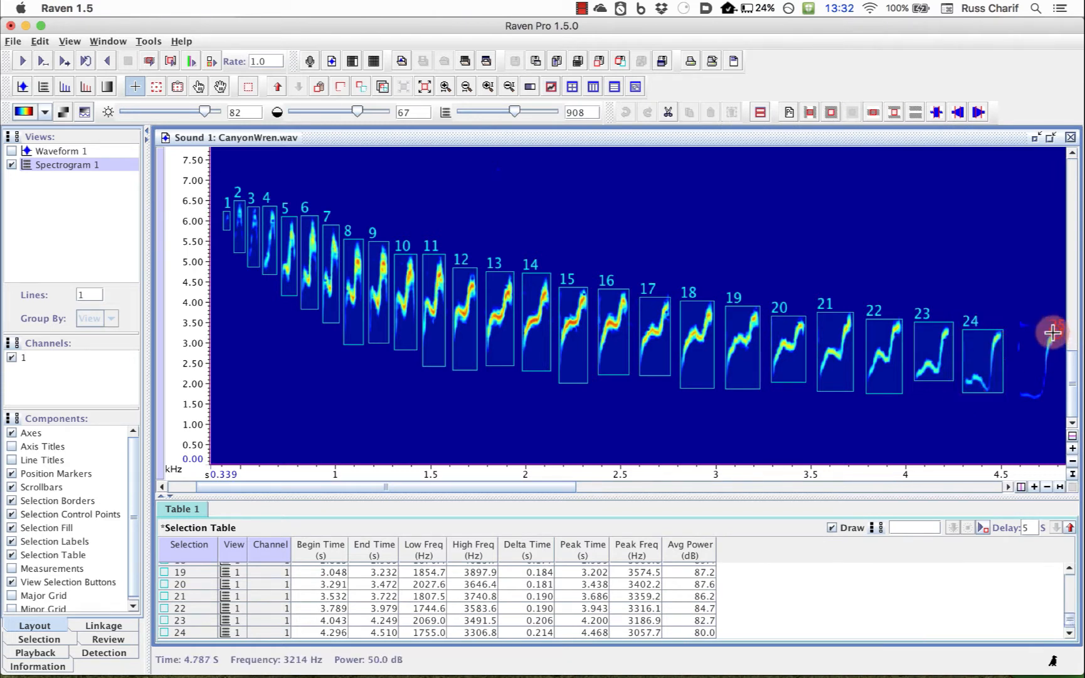
left_click_drag(1053, 332, 1023, 397)
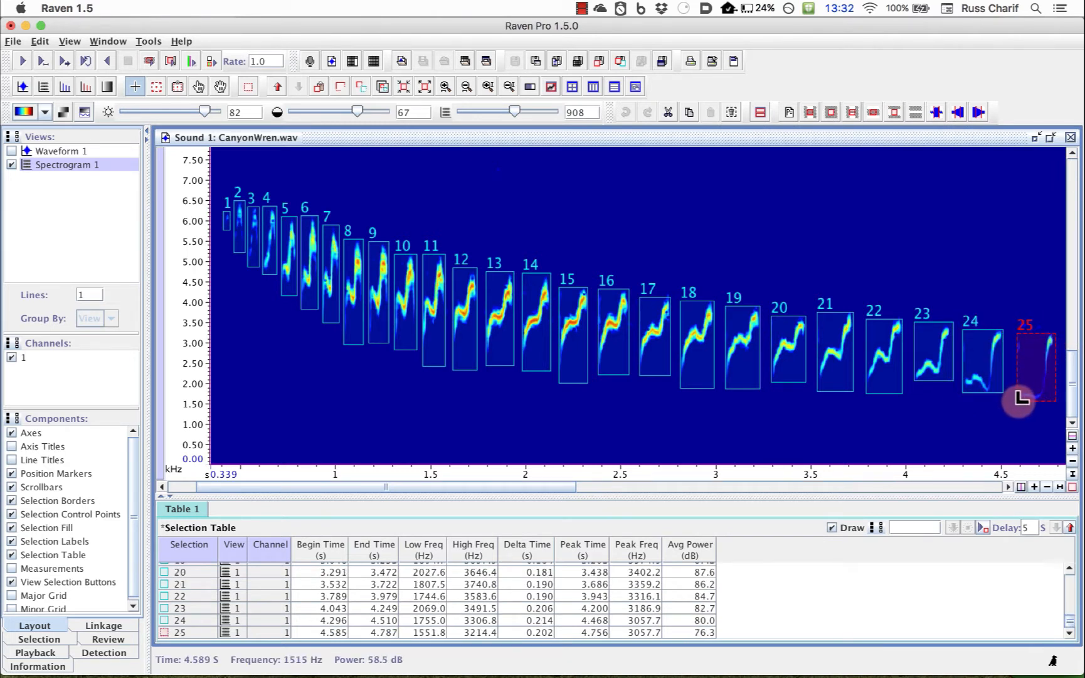
key("Return")
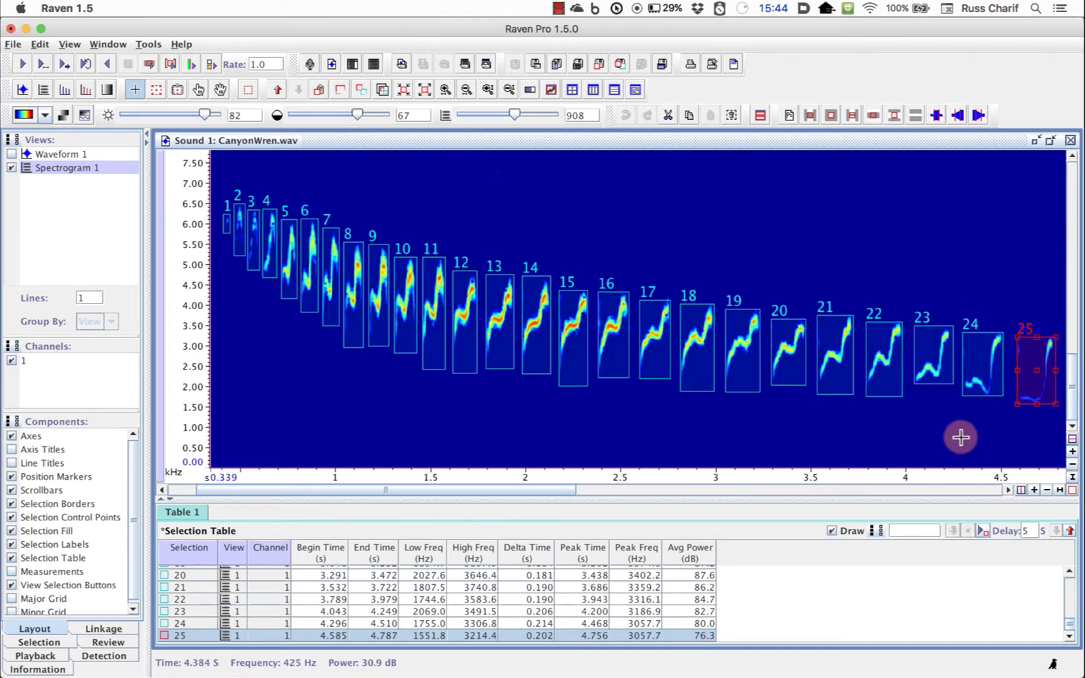
- Save the selection table as CanyonWren.Table.1.selections.txt in the Selections folder, using the text file format
left_click(13, 44)
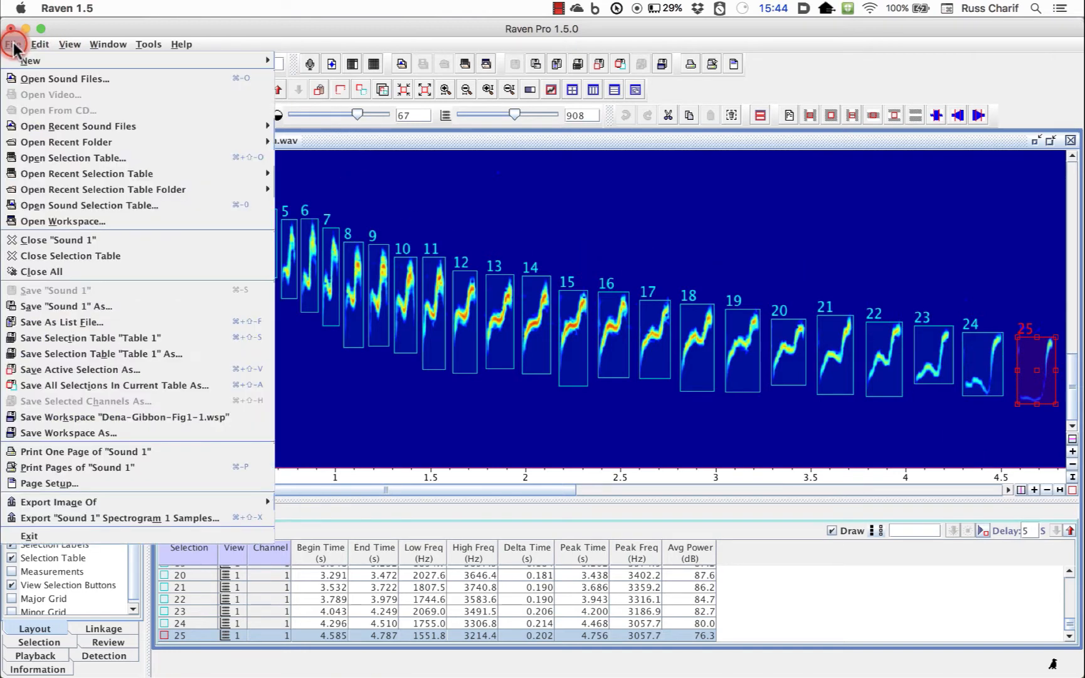
left_click(77, 289)
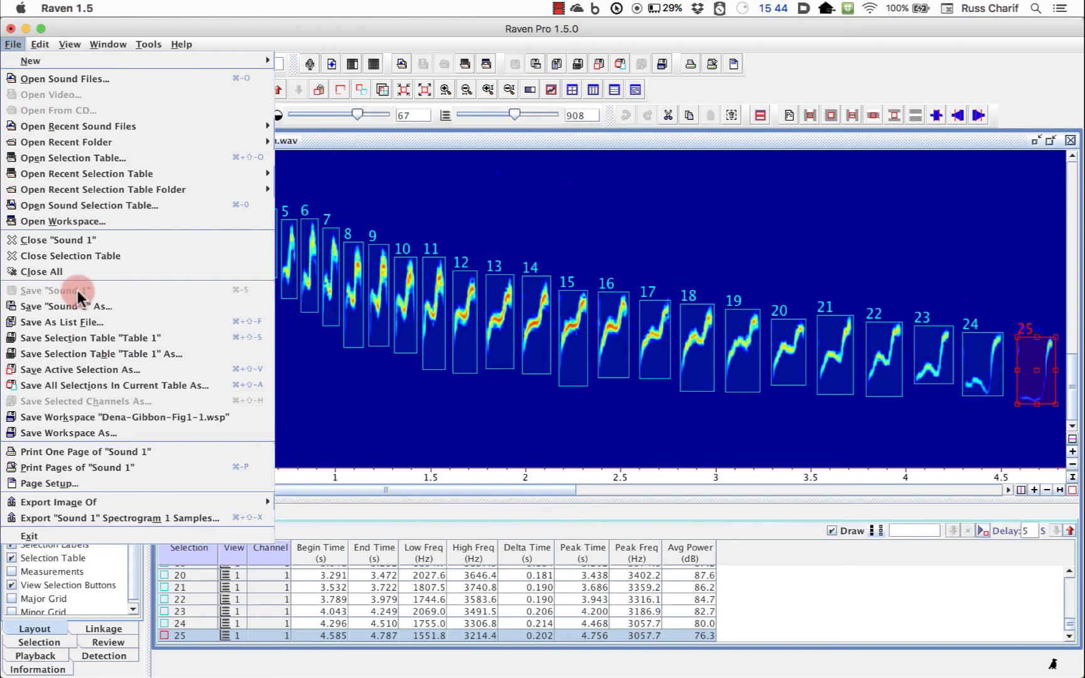
left_click(84, 350)
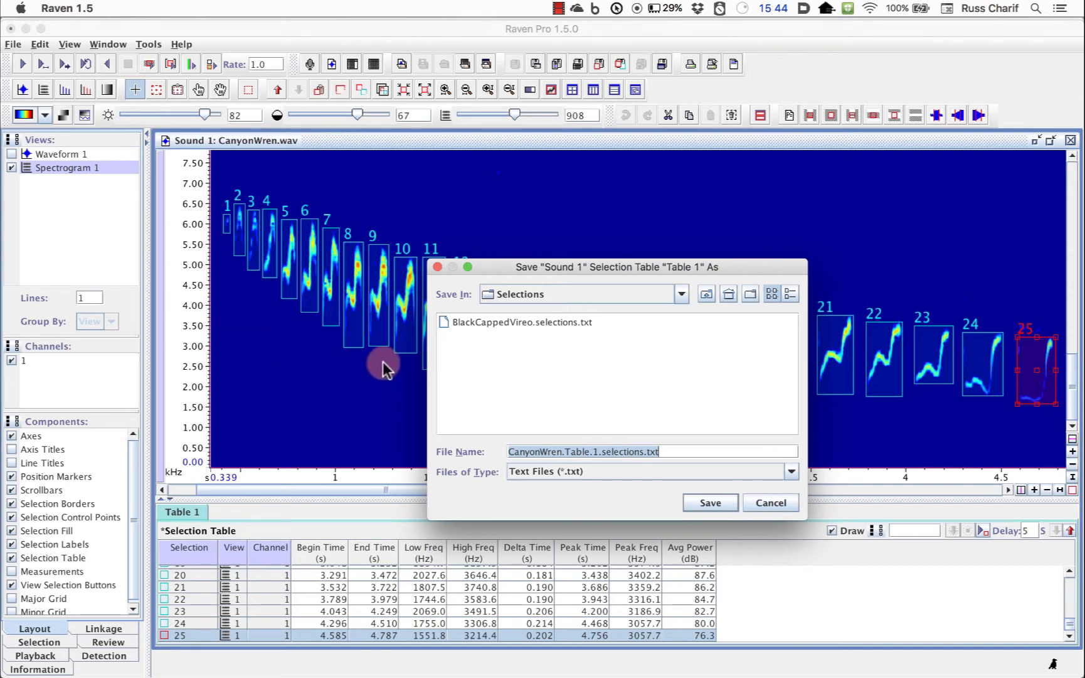
left_click(594, 294)
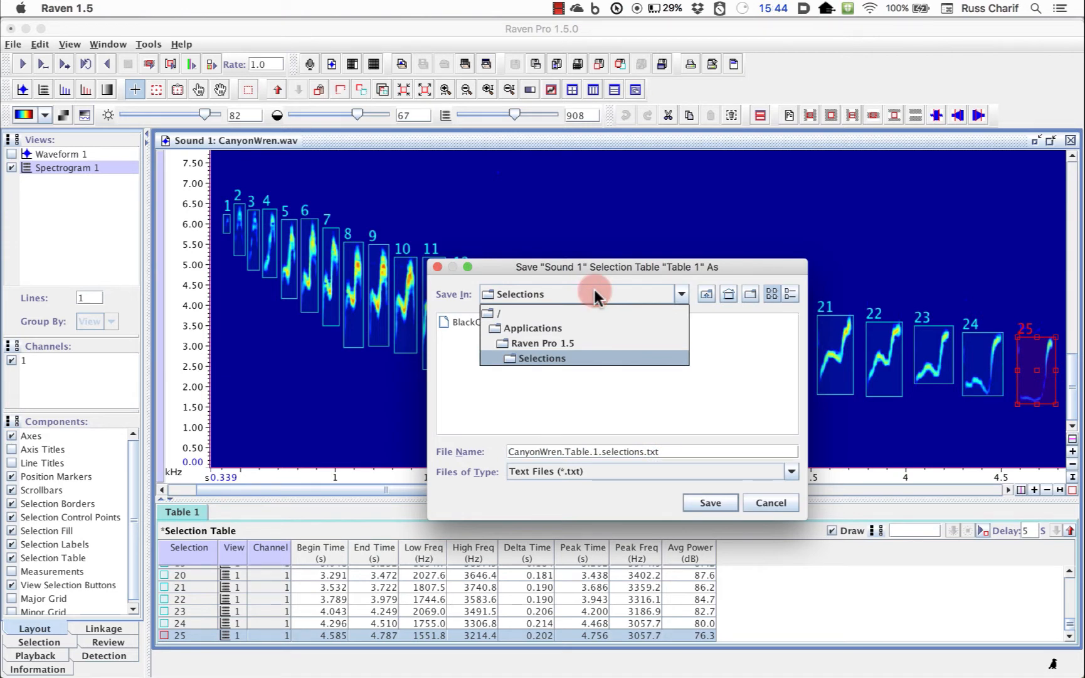
left_click(594, 292)
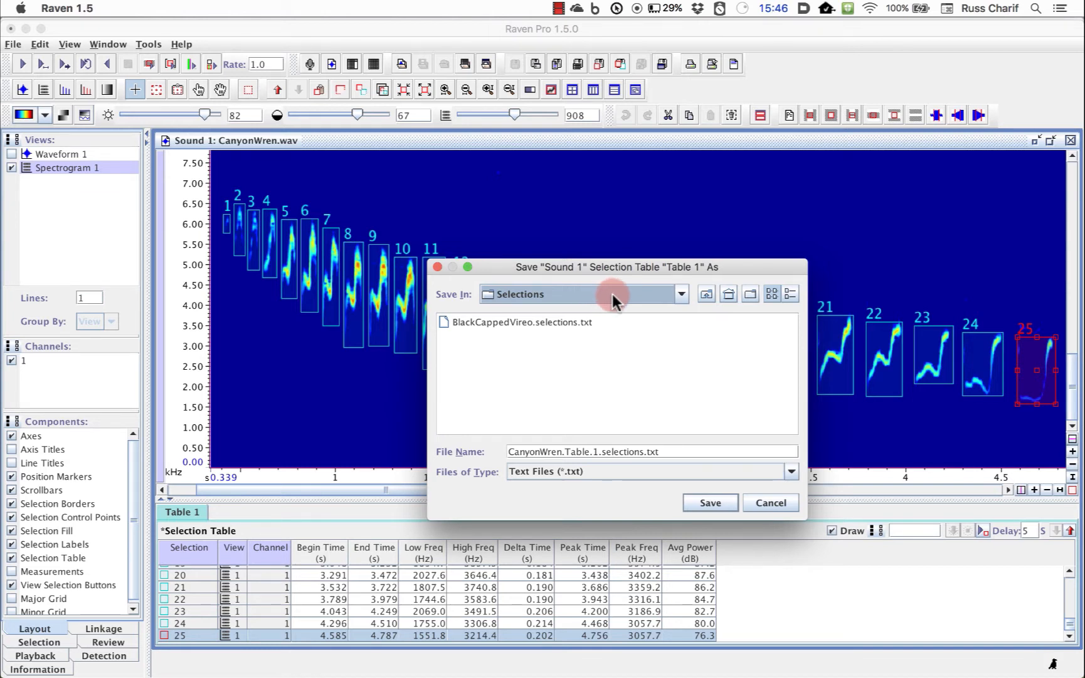
left_click(709, 502)
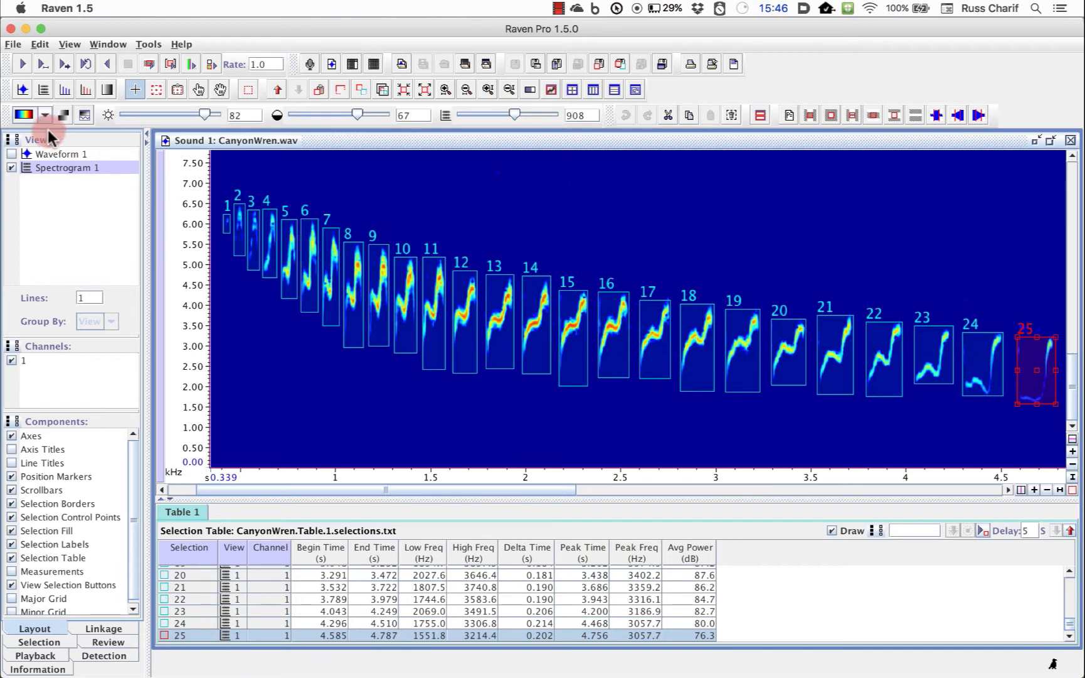
- Close the current selection table and reopen the saved CanyonWren.Table.1.selections.txt from the Selections folder
left_click(12, 45)
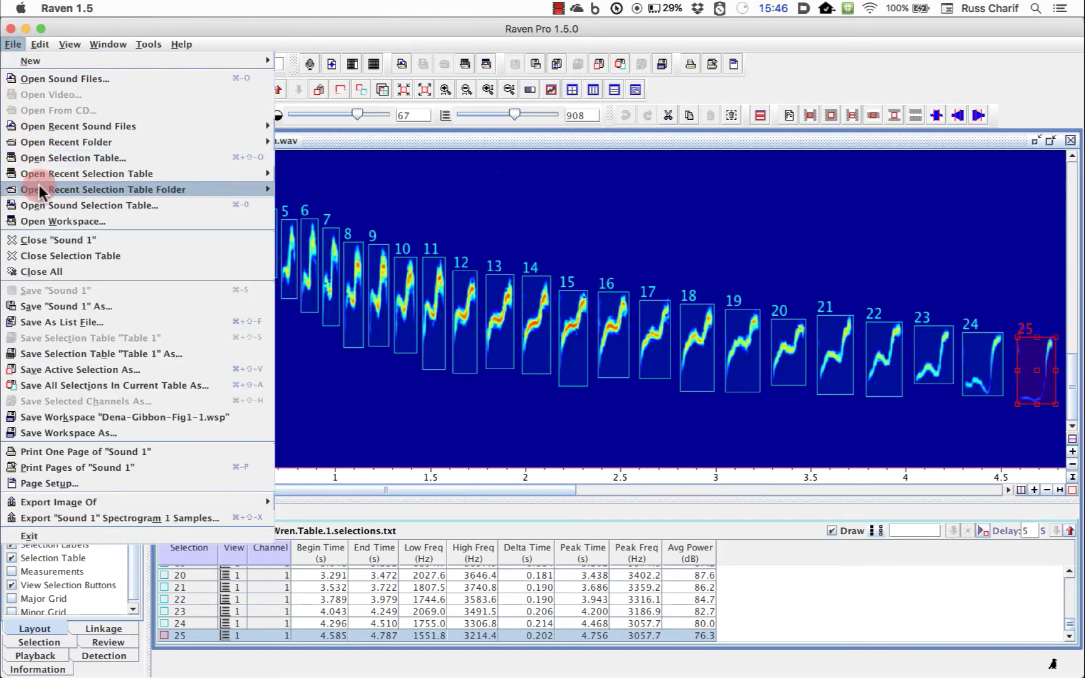
left_click(56, 254)
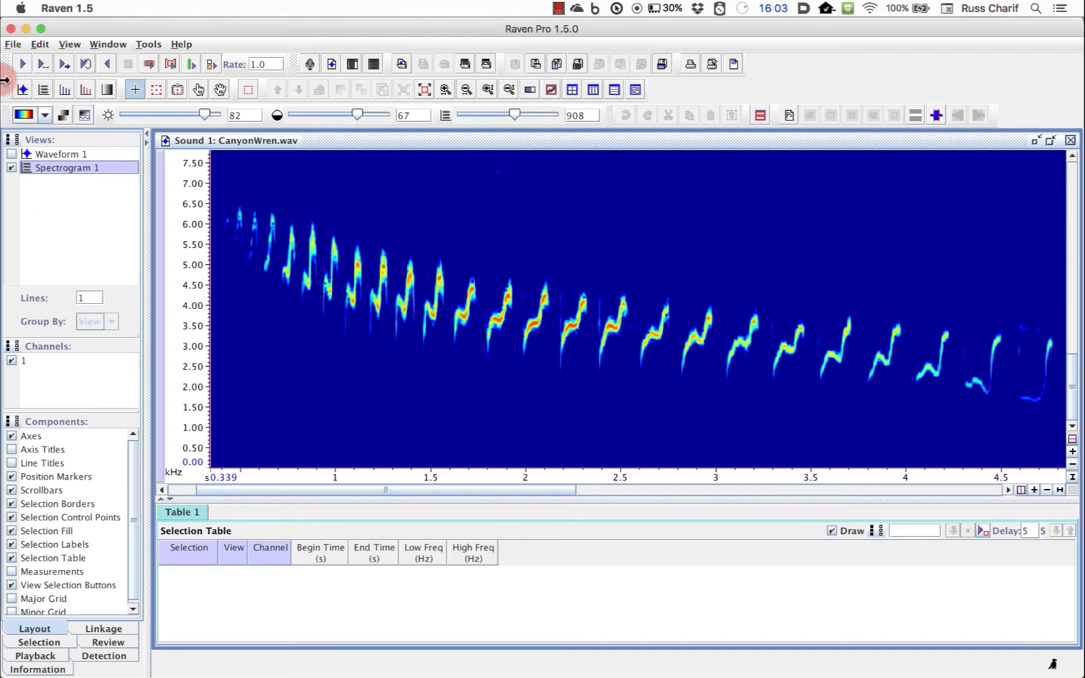
left_click(14, 44)
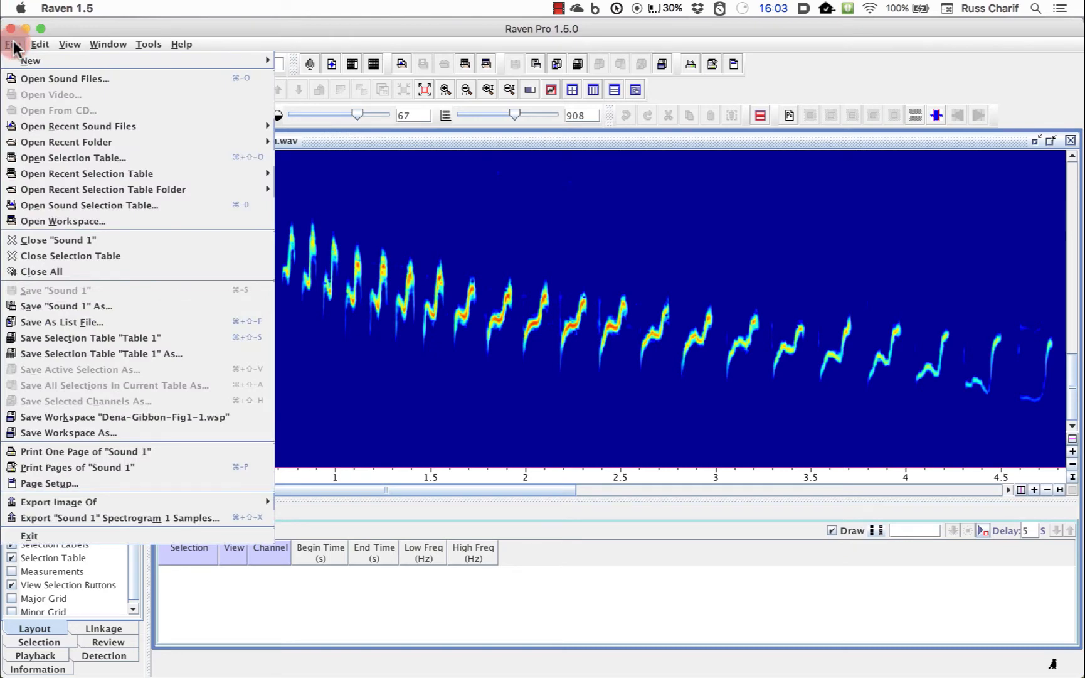
left_click(57, 156)
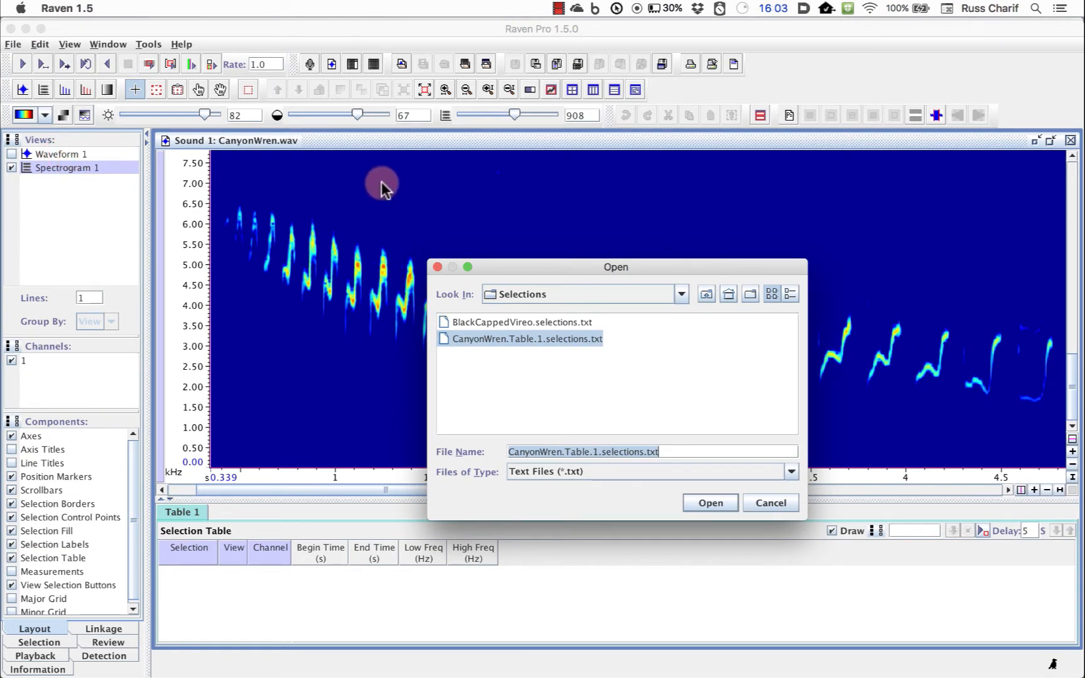
left_click(483, 339)
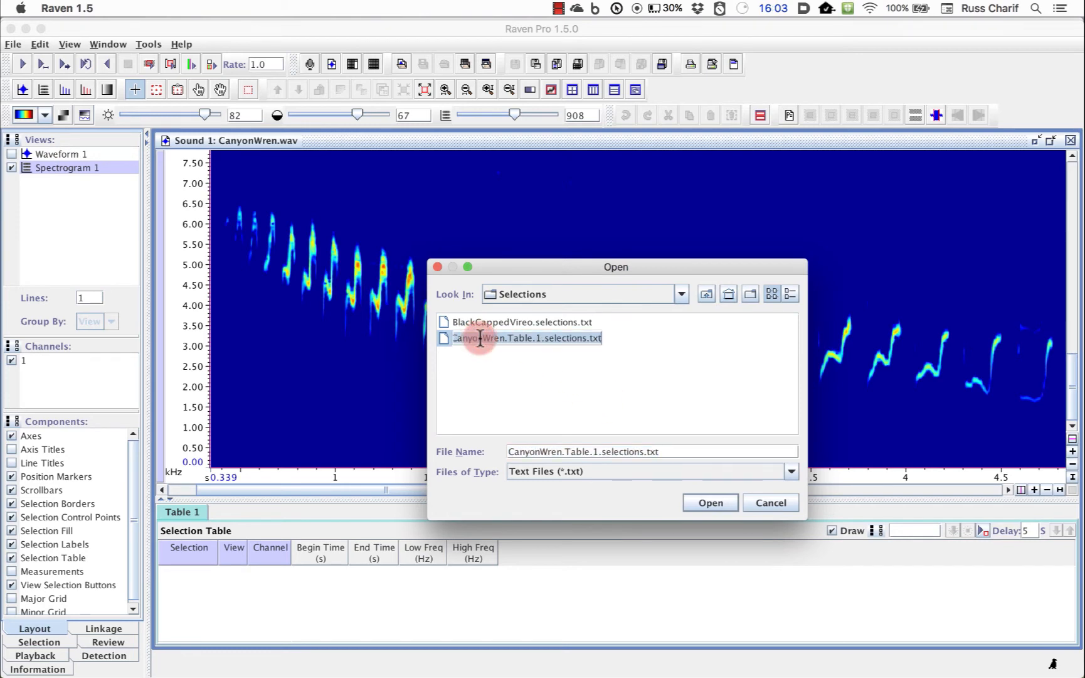
left_click(444, 339)
left_click(698, 499)
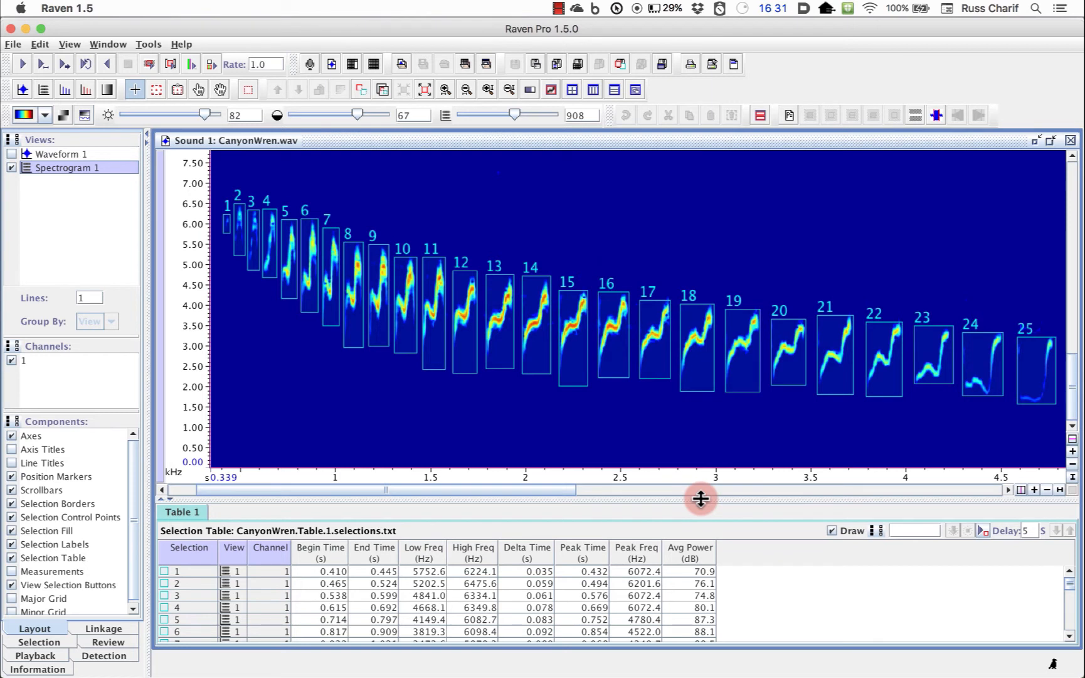
- Switch to Microsoft Excel and browse for a file to open from this Mac
key("super+Tab")
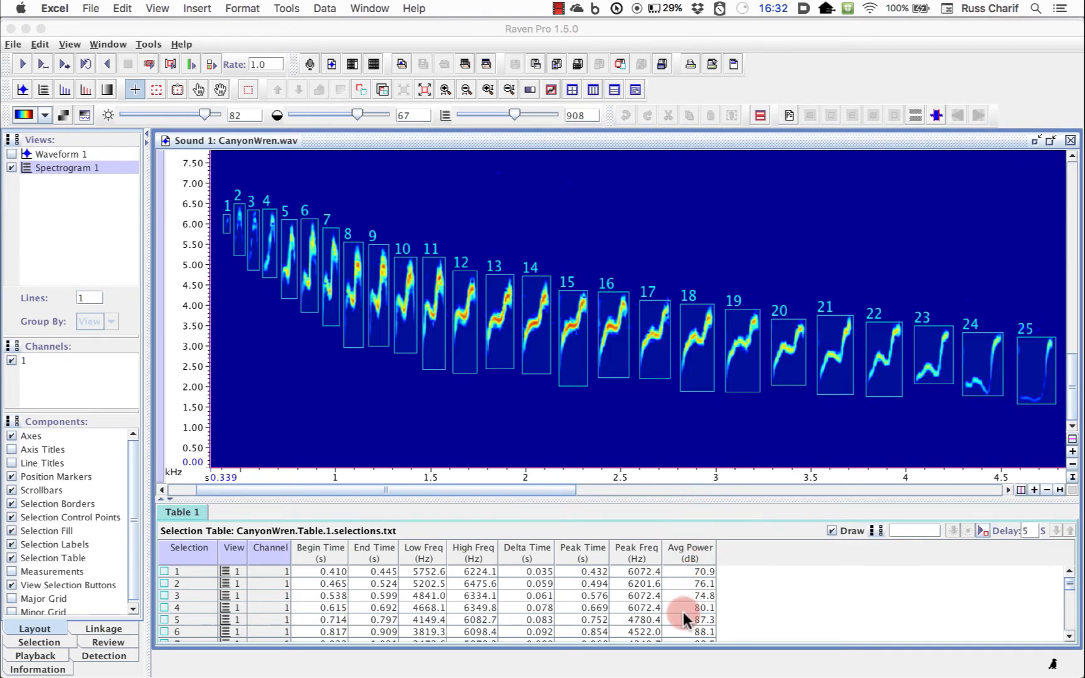
mouse_move(676, 675)
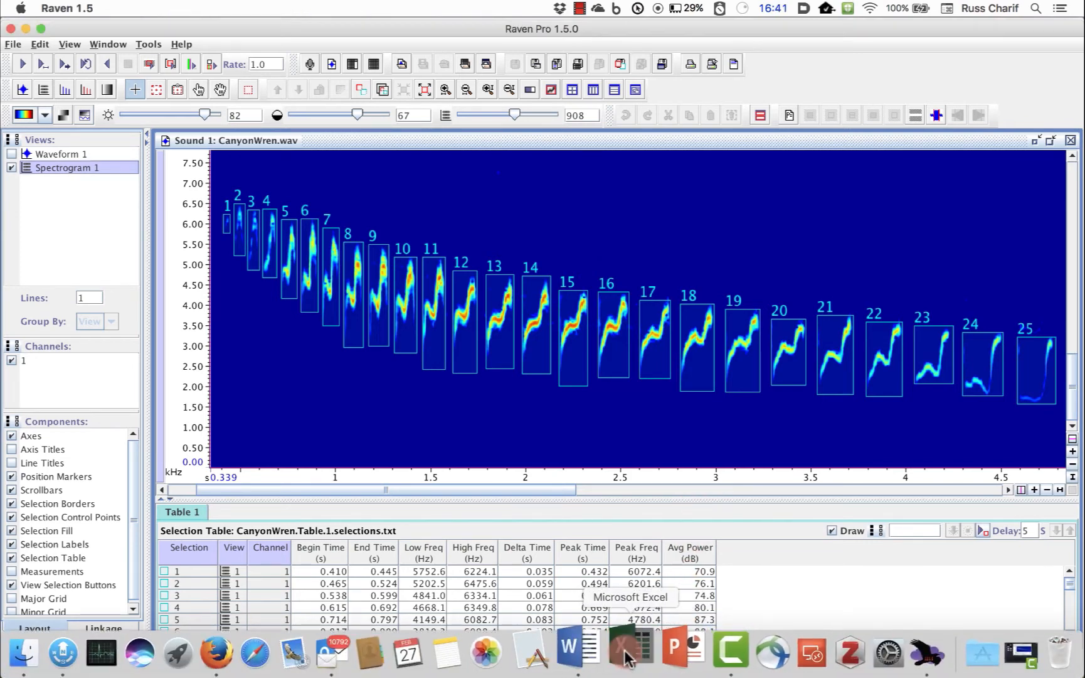
left_click(624, 649)
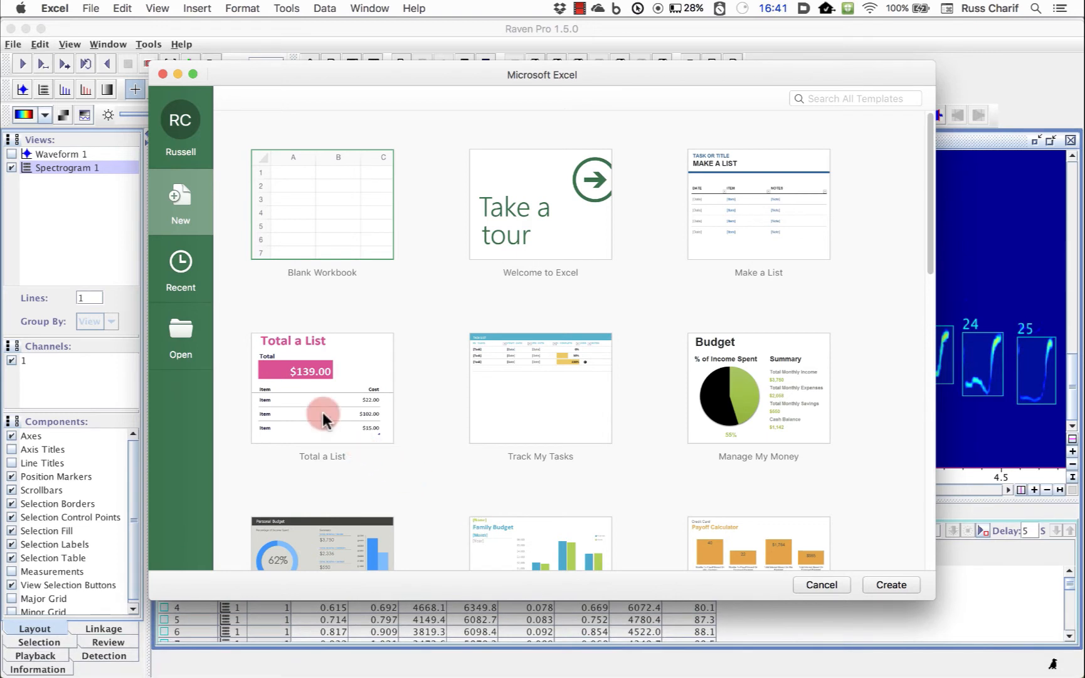
left_click(191, 346)
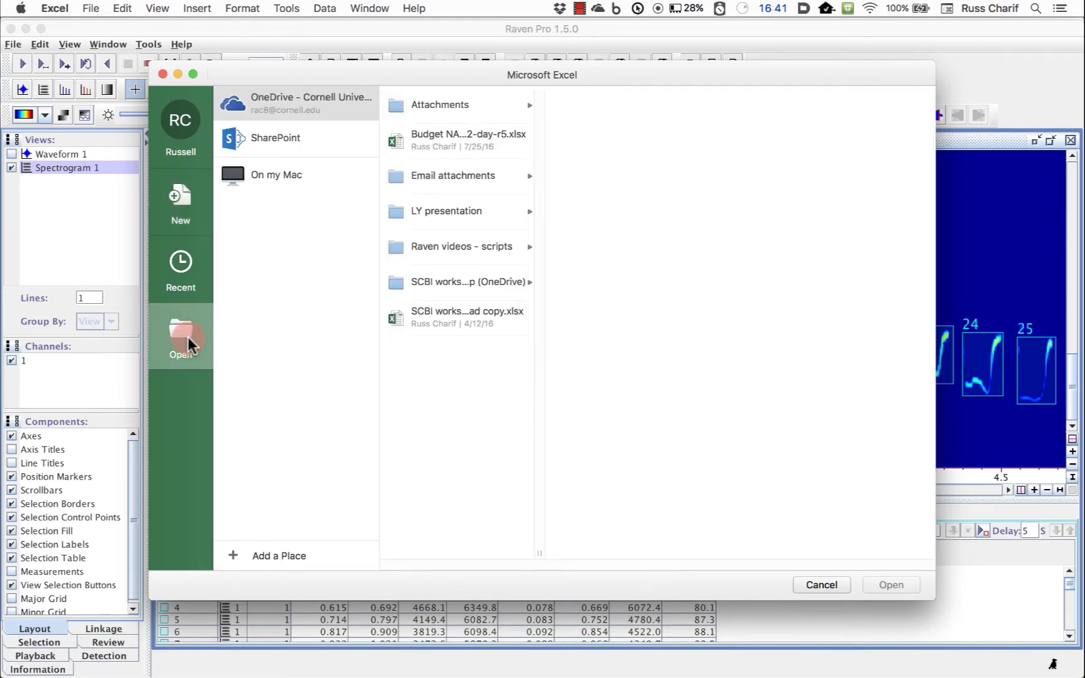
left_click(243, 172)
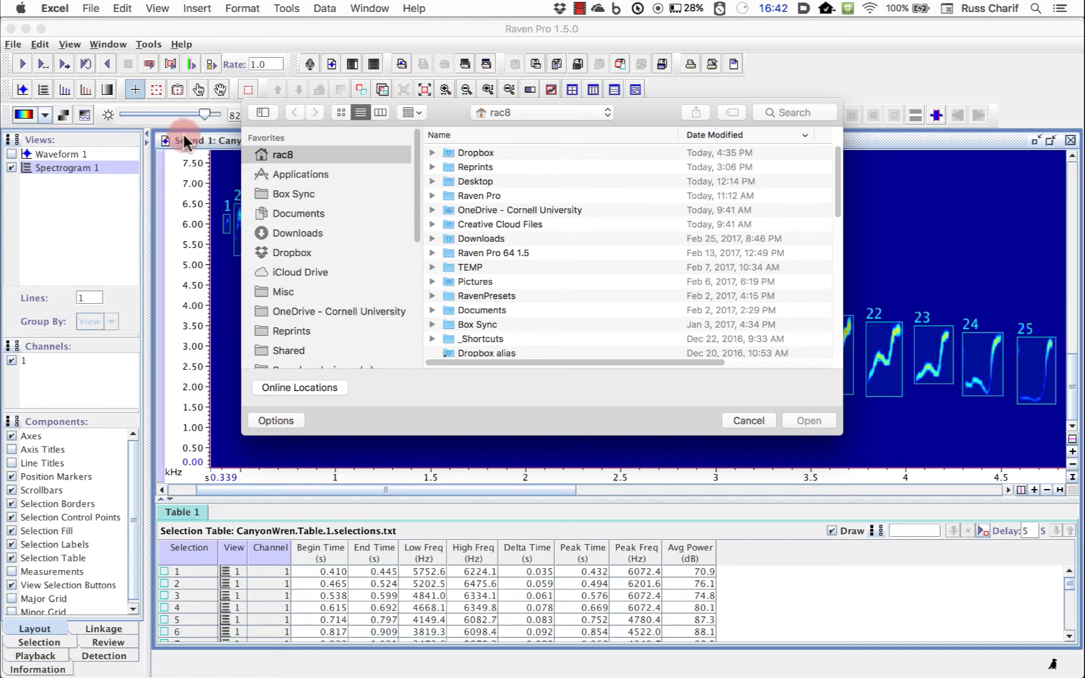
- Open CanyonWren.Table.1.selections.txt from the Selections folder inside Raven Pro 1.5 under Applications
left_click(294, 173)
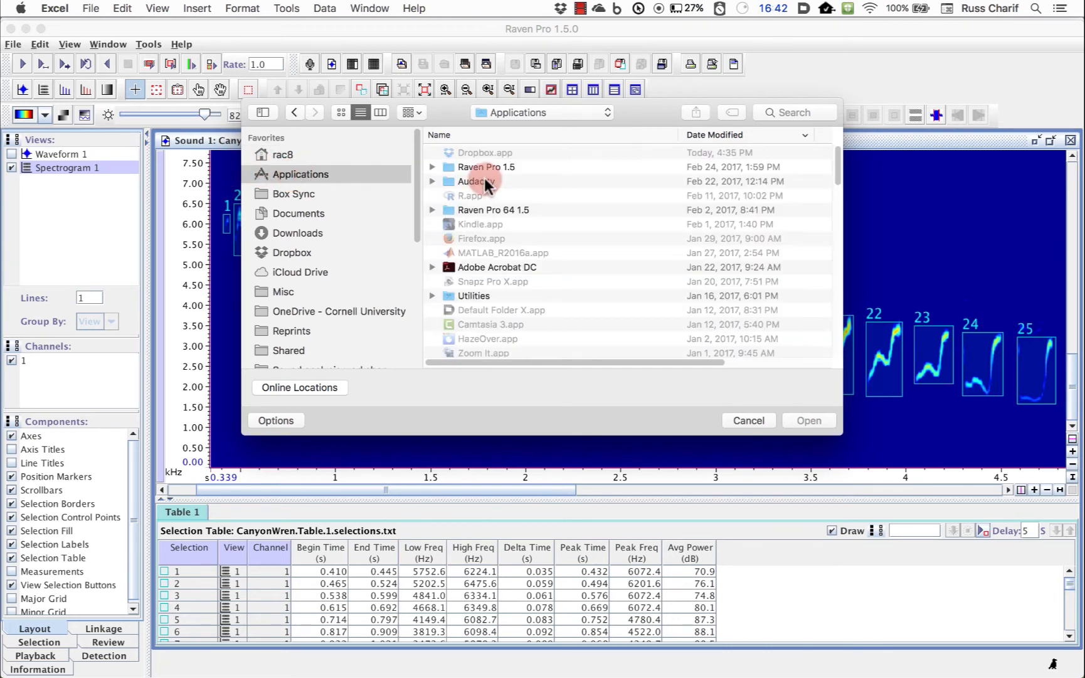
double_click(451, 166)
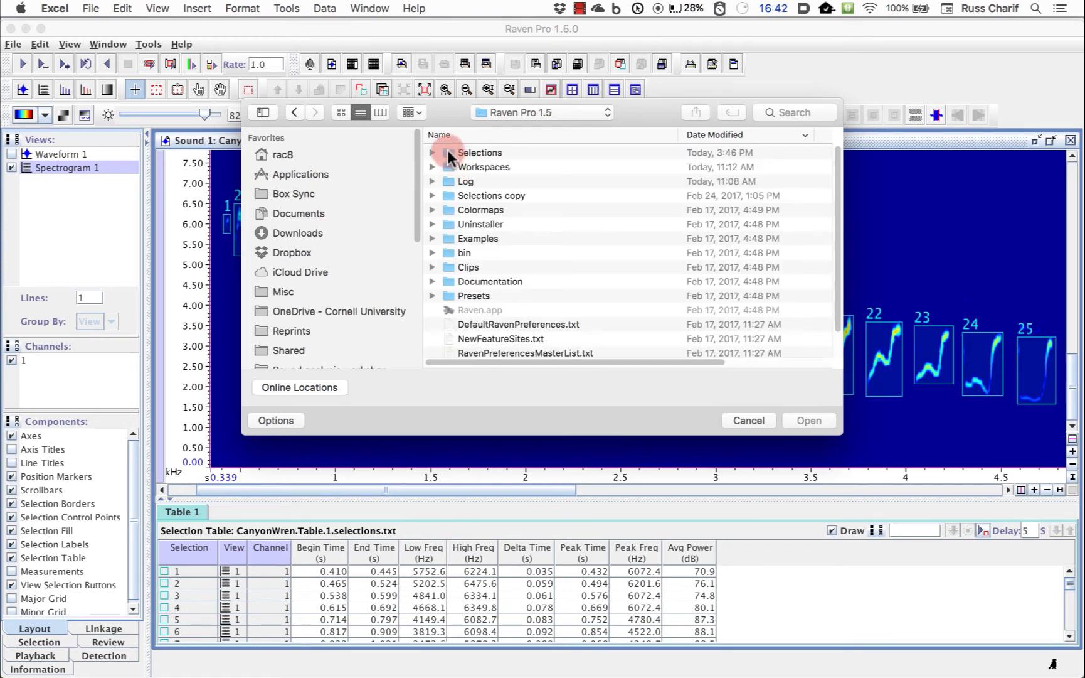
double_click(448, 152)
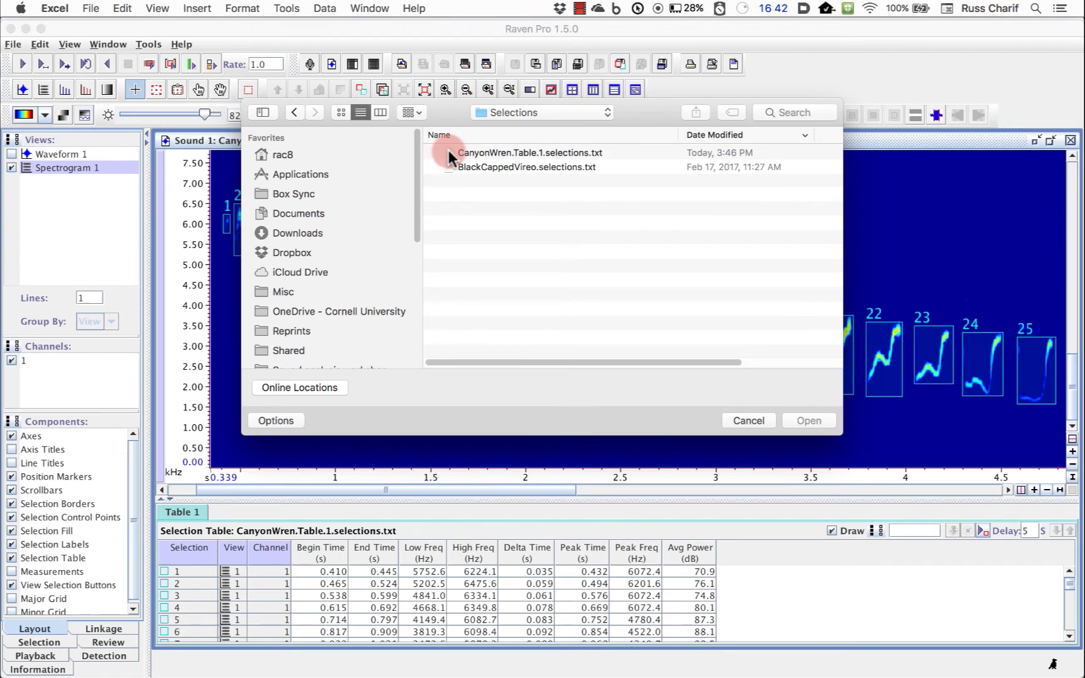
left_click(450, 151)
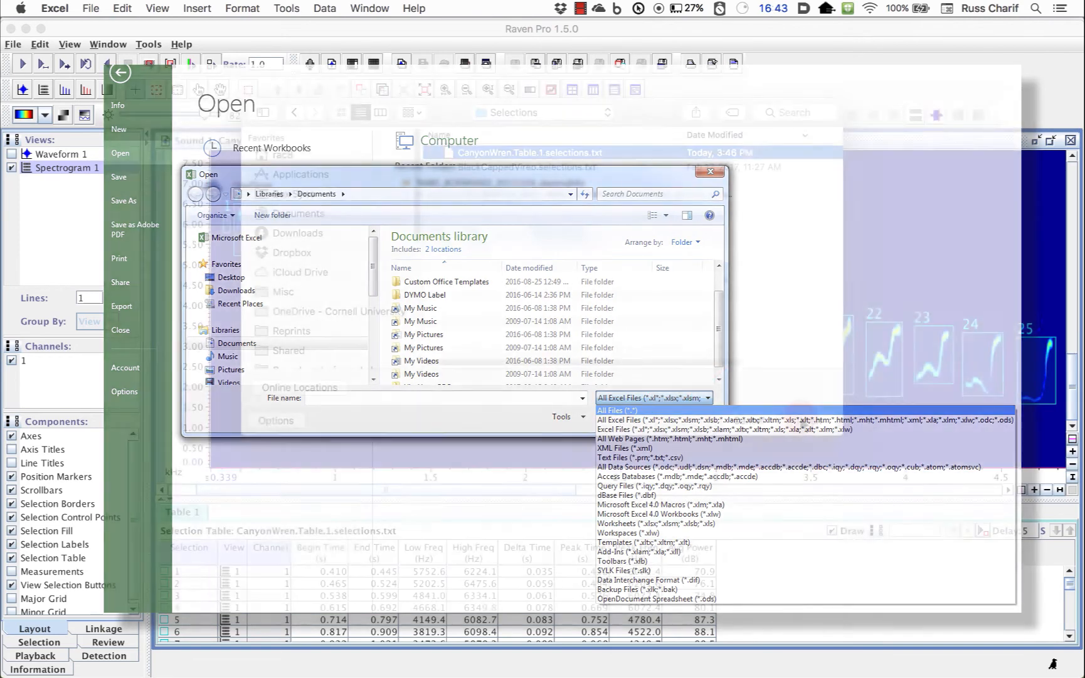
left_click(803, 419)
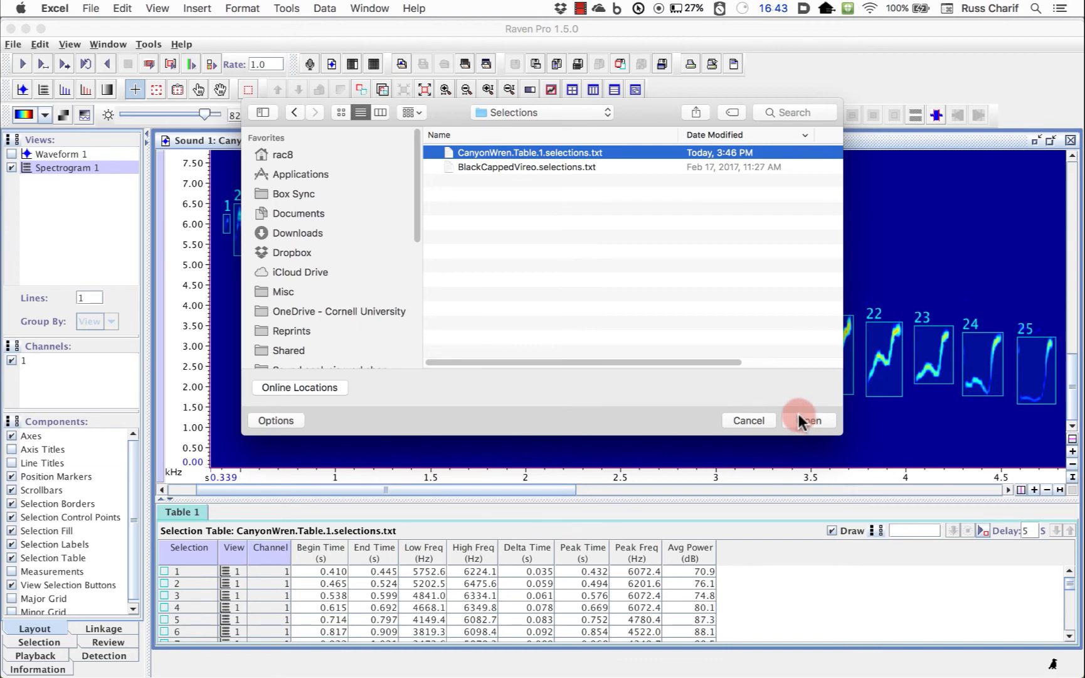
double_click(446, 150)
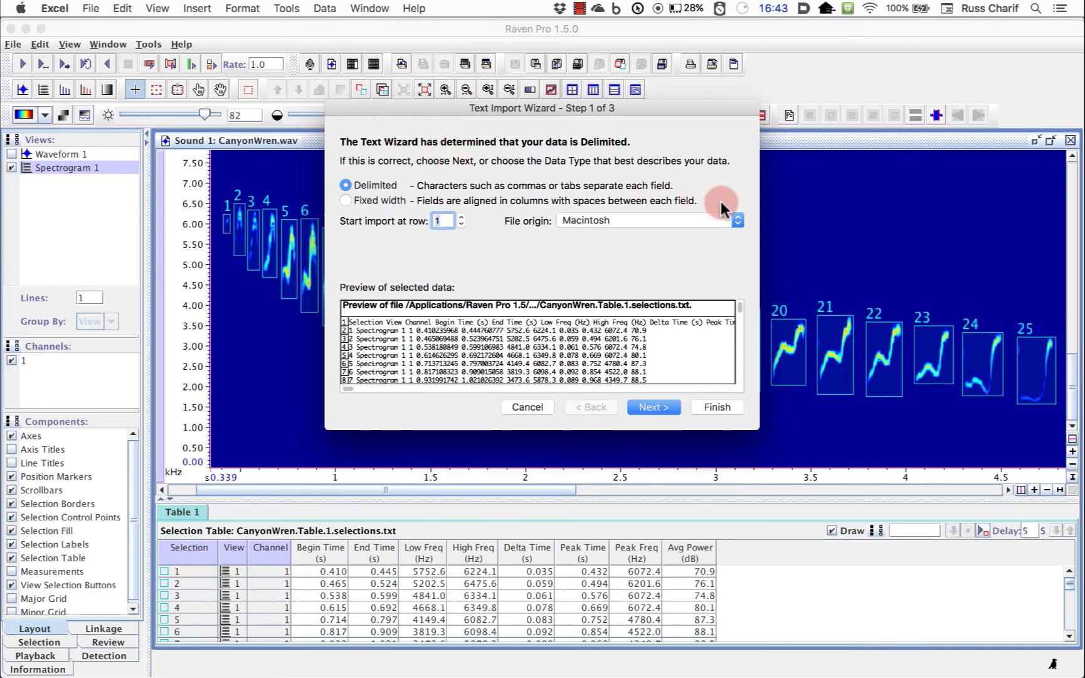
- Import the text file as delimited data with Tab as the delimiter and General as the column format
left_click(639, 406)
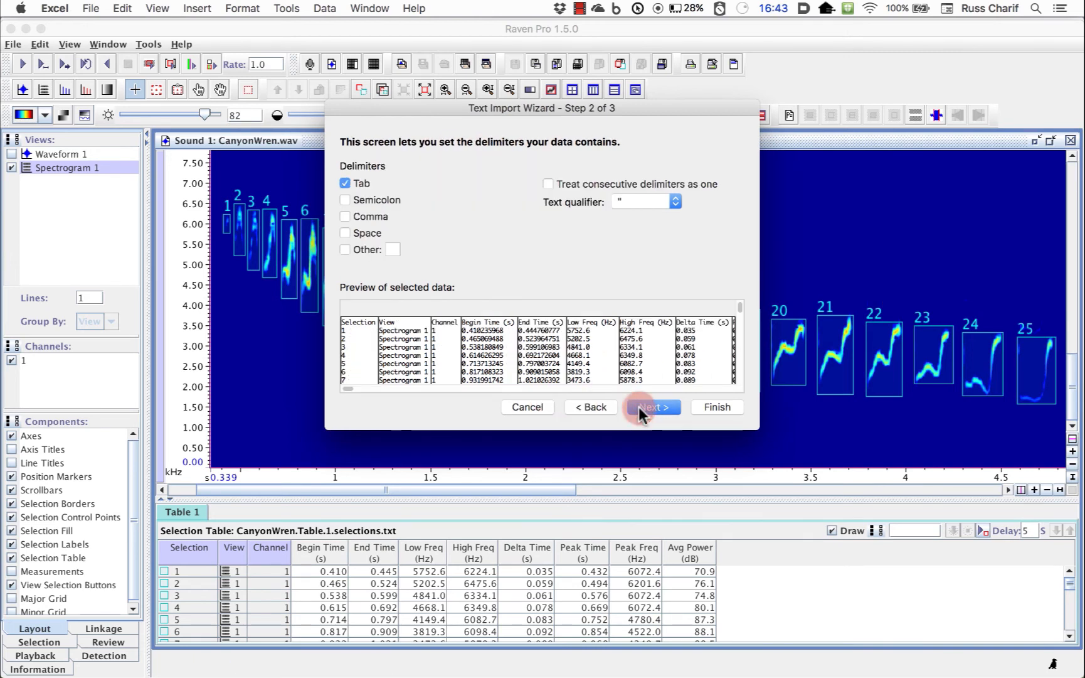
left_click(638, 406)
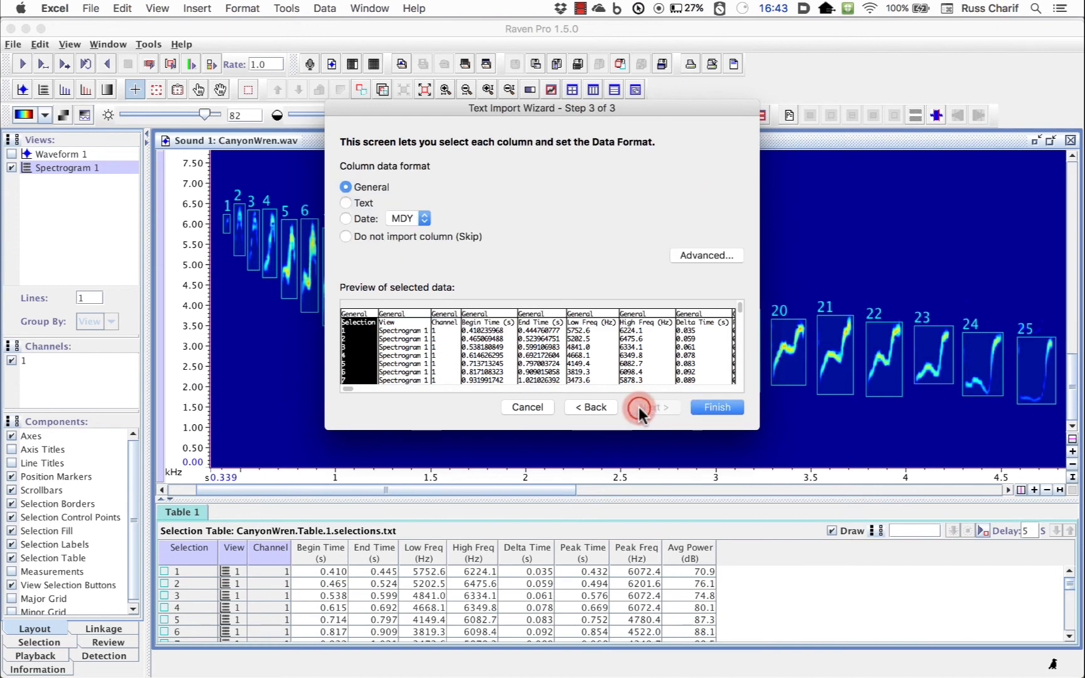
left_click(709, 406)
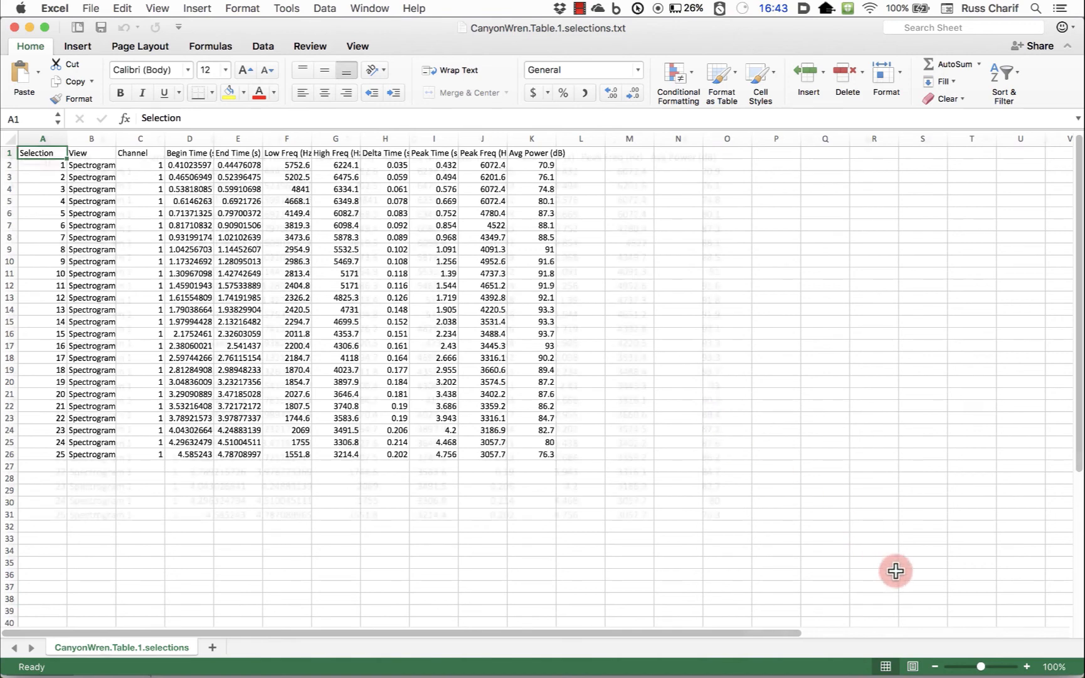
- Select the Delta Time (s) data together with its header, cells H1:H26
left_click(1026, 666)
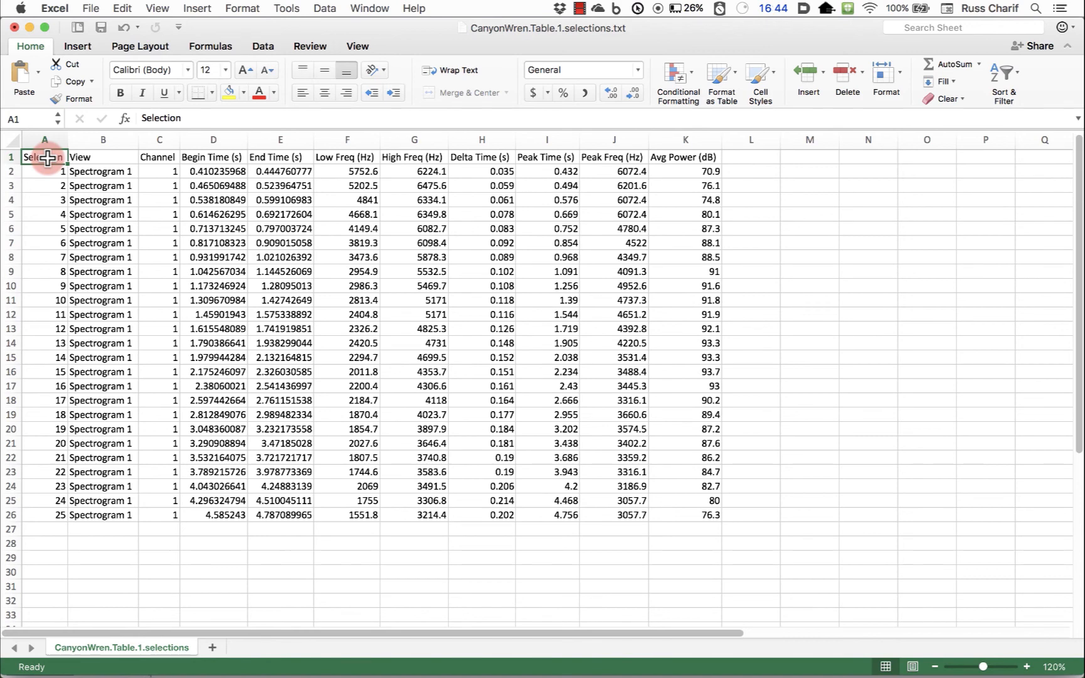
left_click(266, 145)
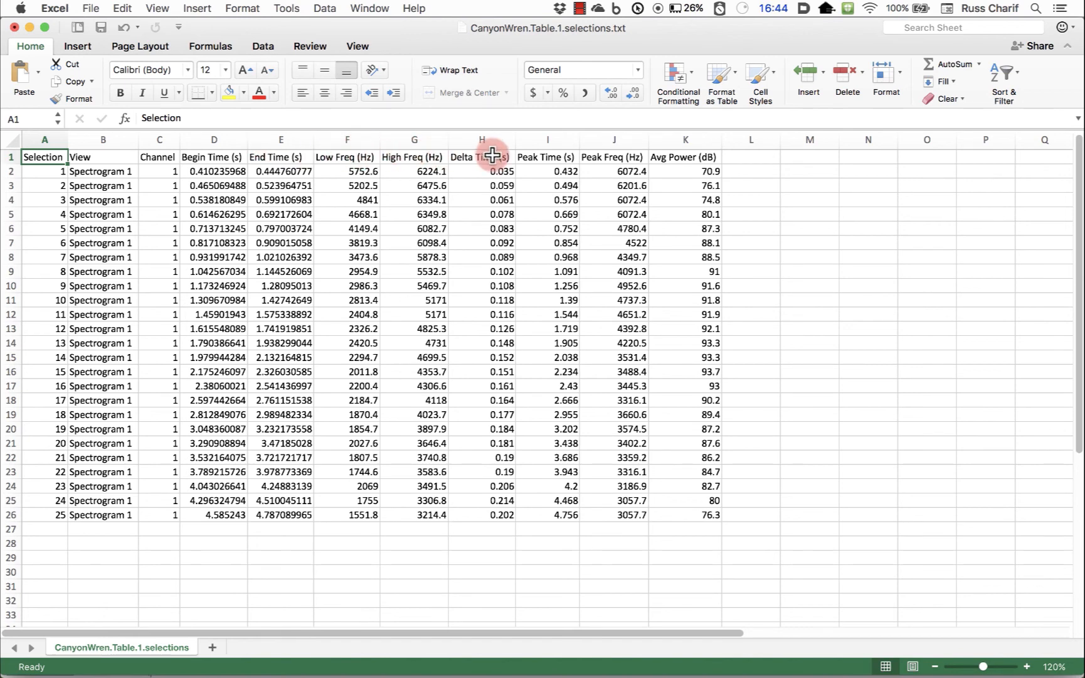
left_click_drag(491, 154, 485, 512)
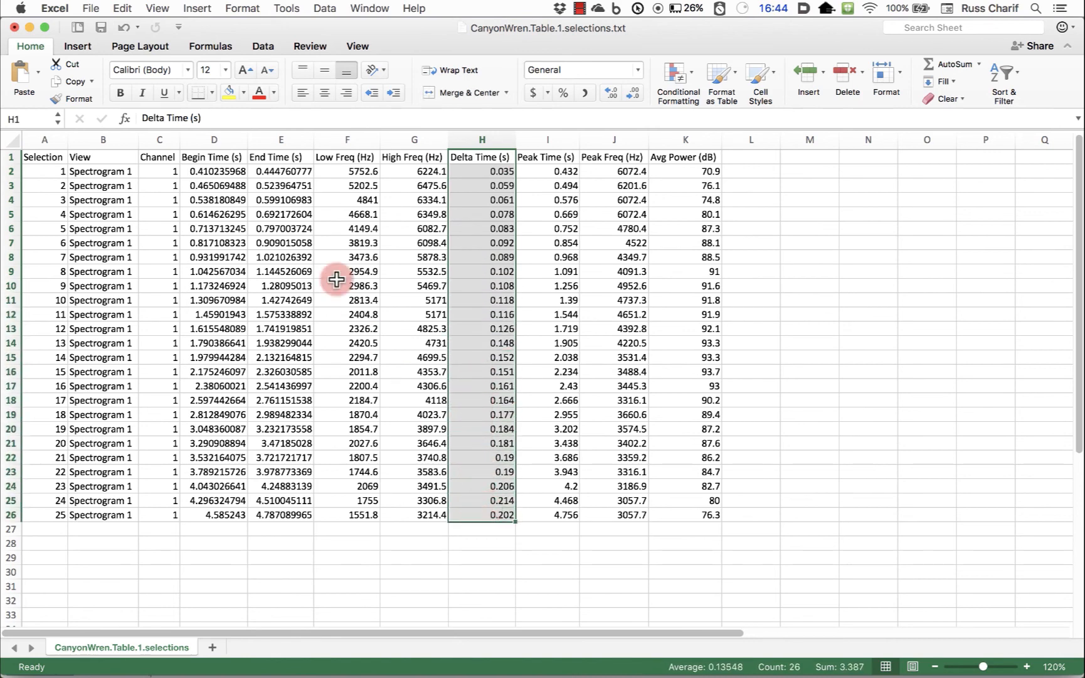
- Insert a Line with Markers chart of the selected Delta Time (s) data
left_click(77, 47)
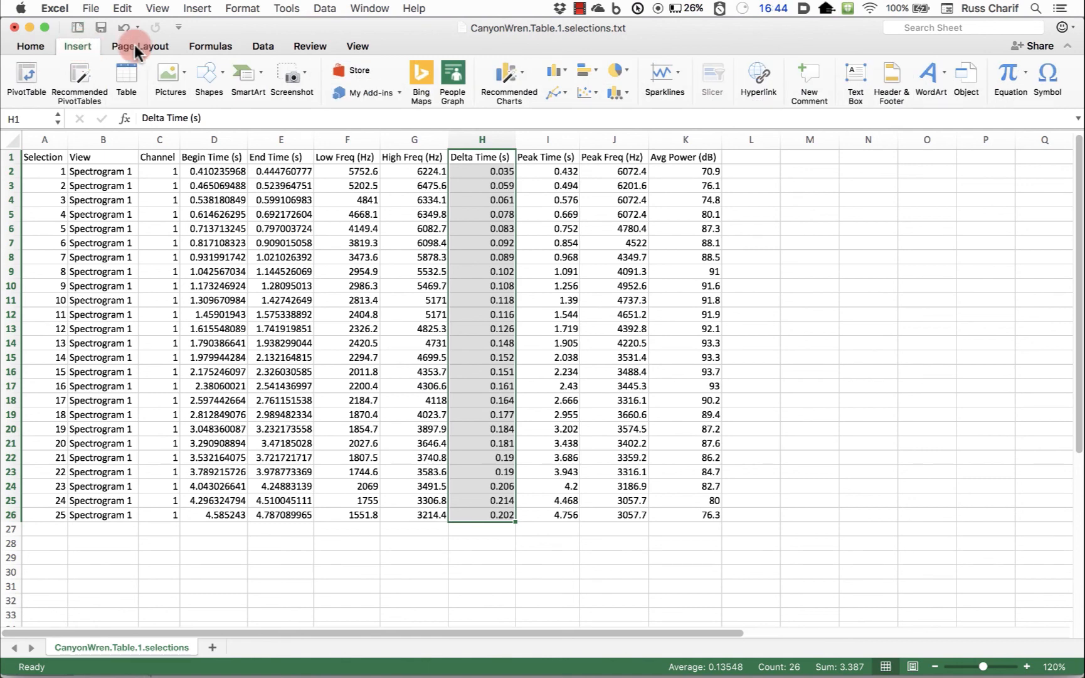
left_click(560, 92)
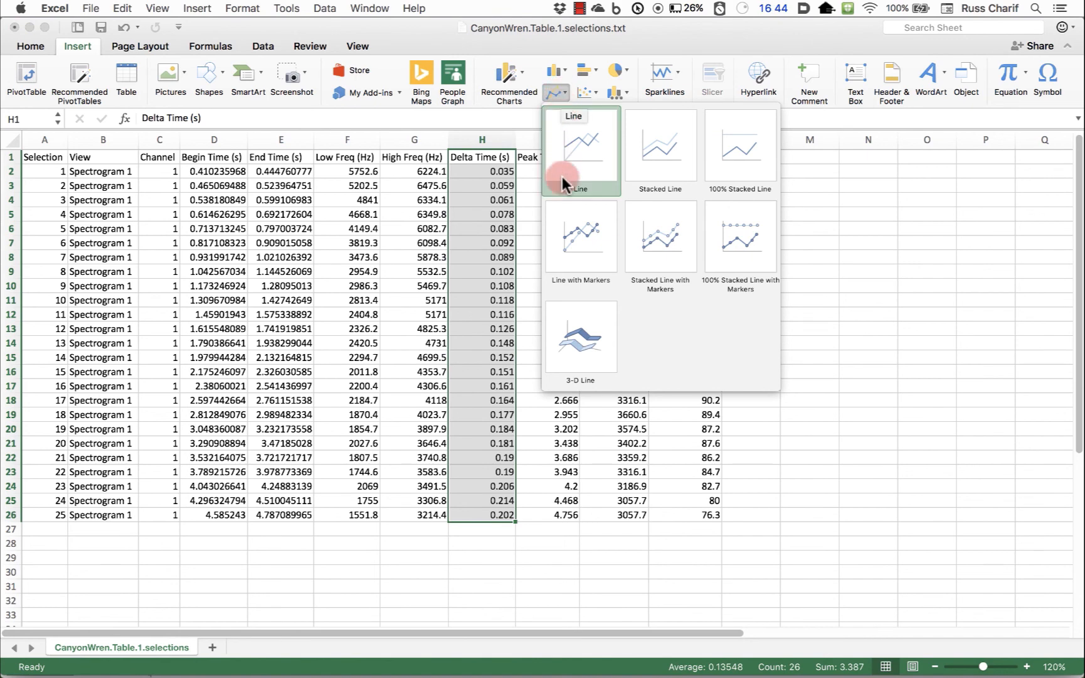
left_click(565, 238)
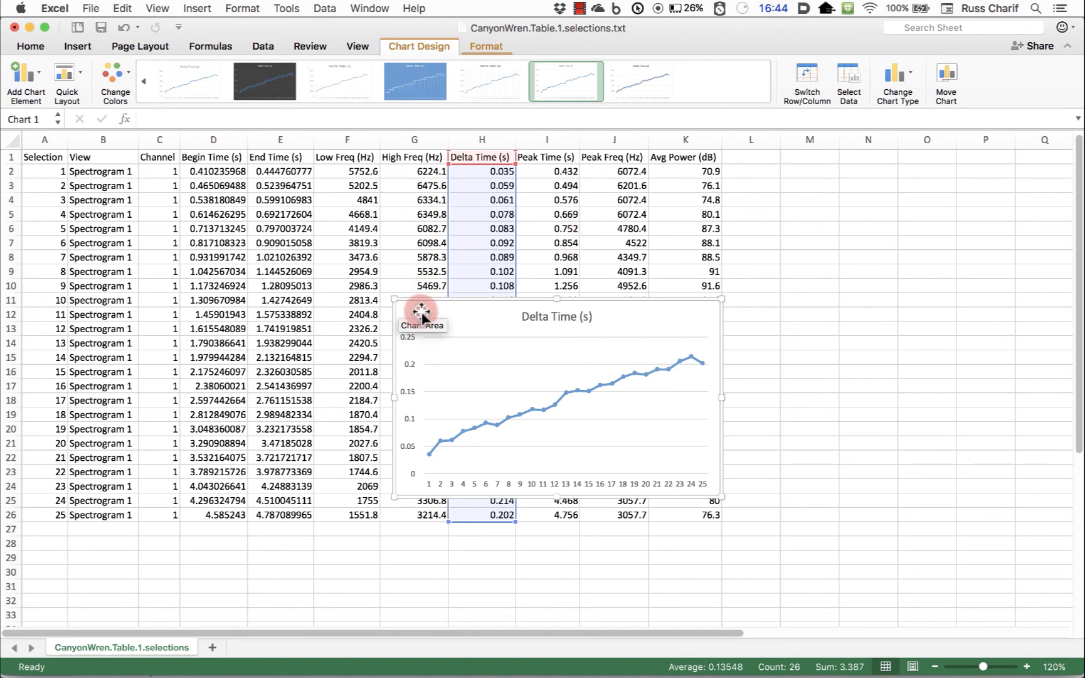
- Move the Delta Time (s) chart beside the data from column L, and place the Avg Power (dB) chart directly beneath it
left_click_drag(421, 312, 428, 319)
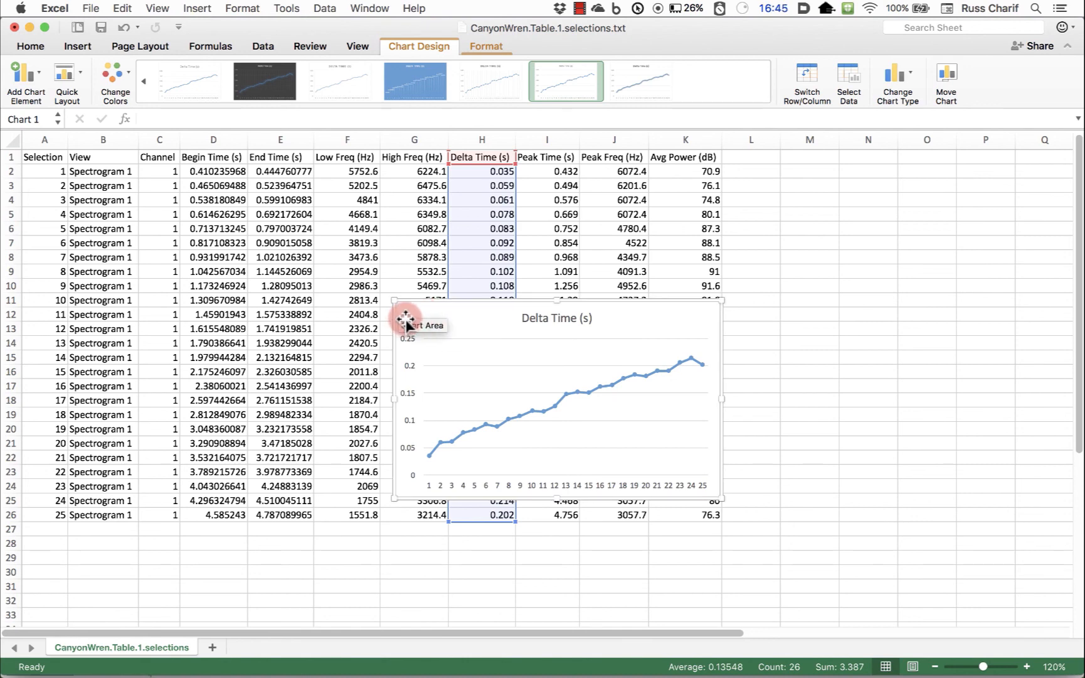
left_click_drag(421, 312, 741, 168)
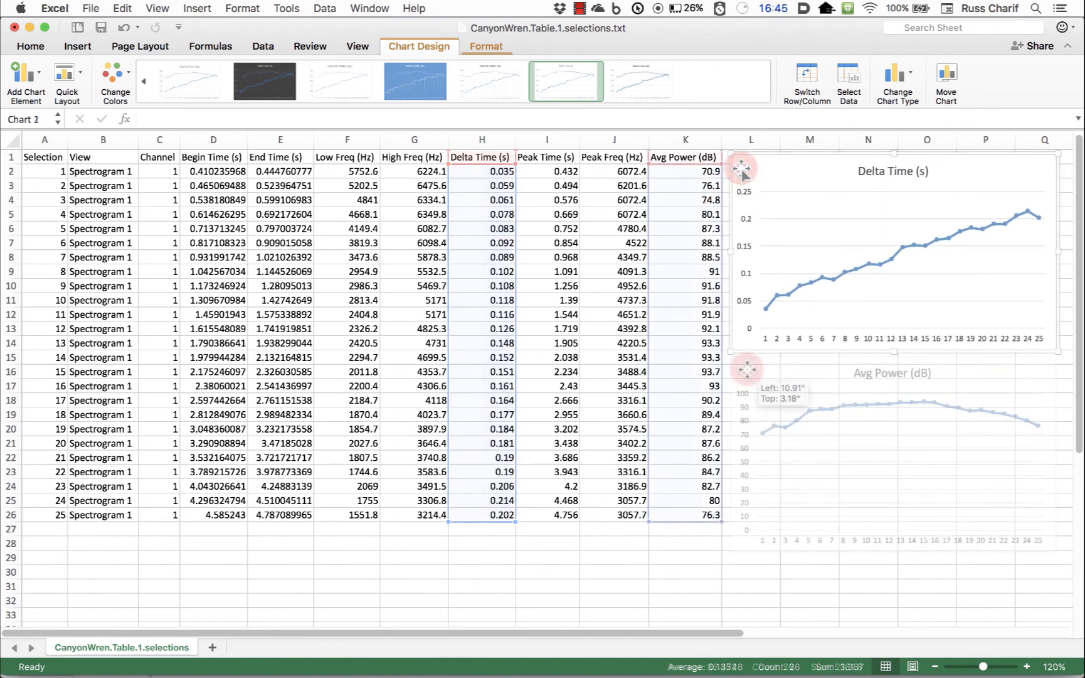
left_click_drag(746, 389, 748, 370)
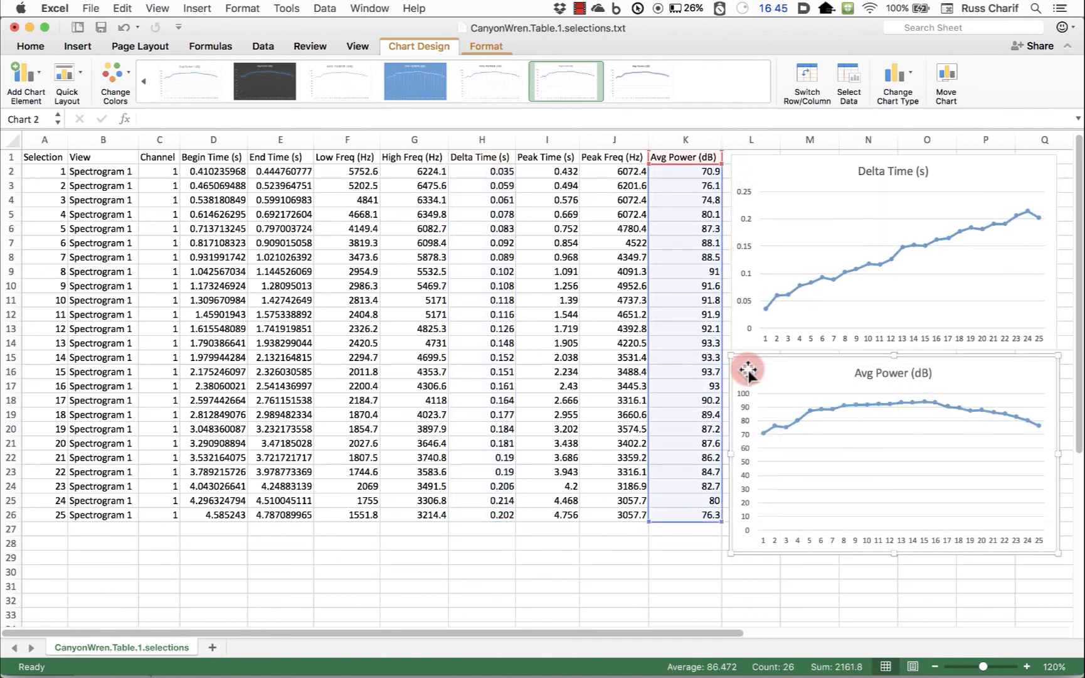